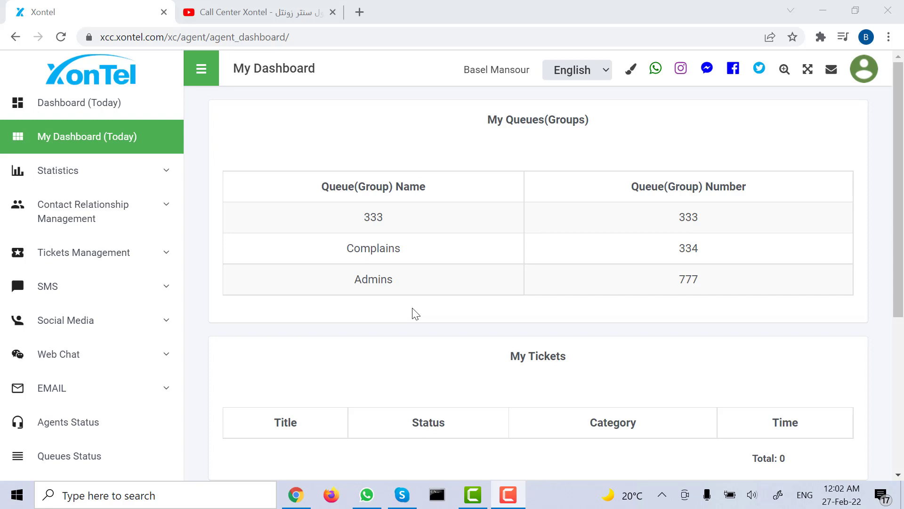
- Start a new SMS message from the SMS messages list and enter the recipient's phone number
{"action": "left_click", "coordinate": [66, 288]}
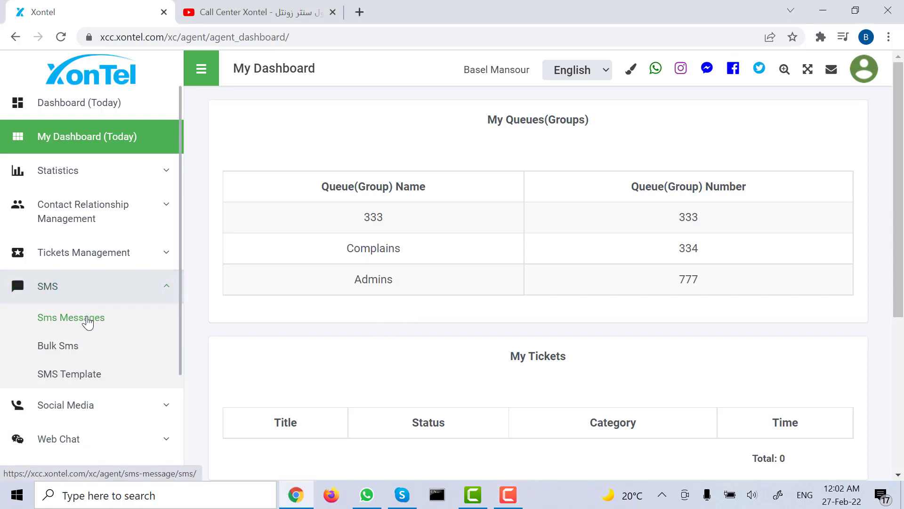
{"action": "left_click", "coordinate": [88, 322]}
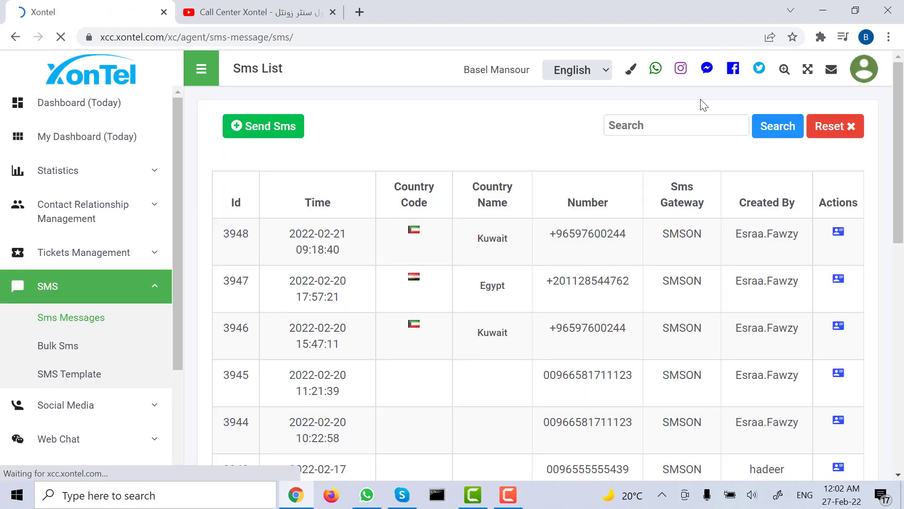
{"action": "left_click", "coordinate": [262, 130]}
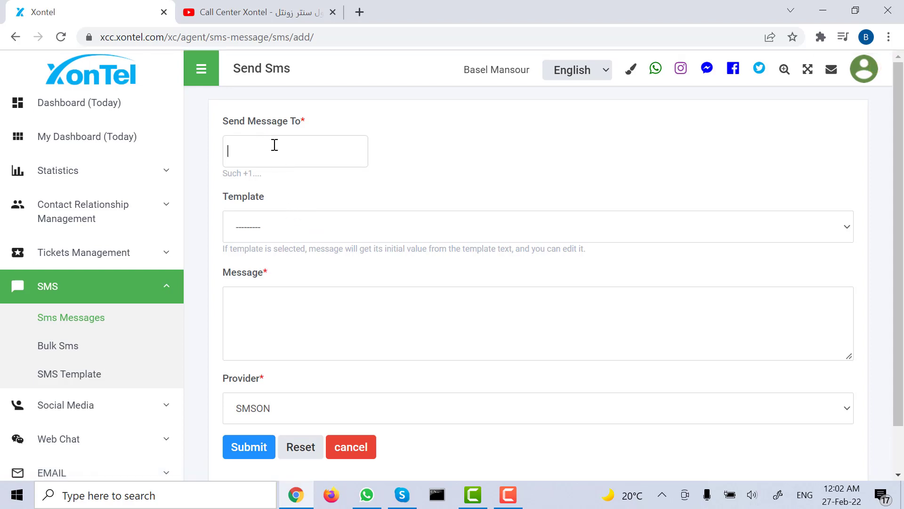
{"action": "left_click", "coordinate": [275, 145]}
{"action": "left_click", "coordinate": [278, 212]}
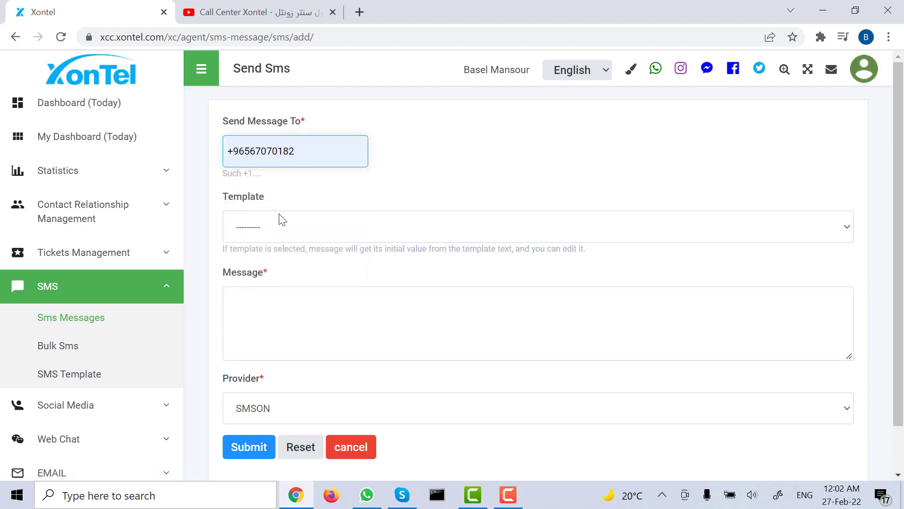
{"action": "left_click", "coordinate": [253, 305]}
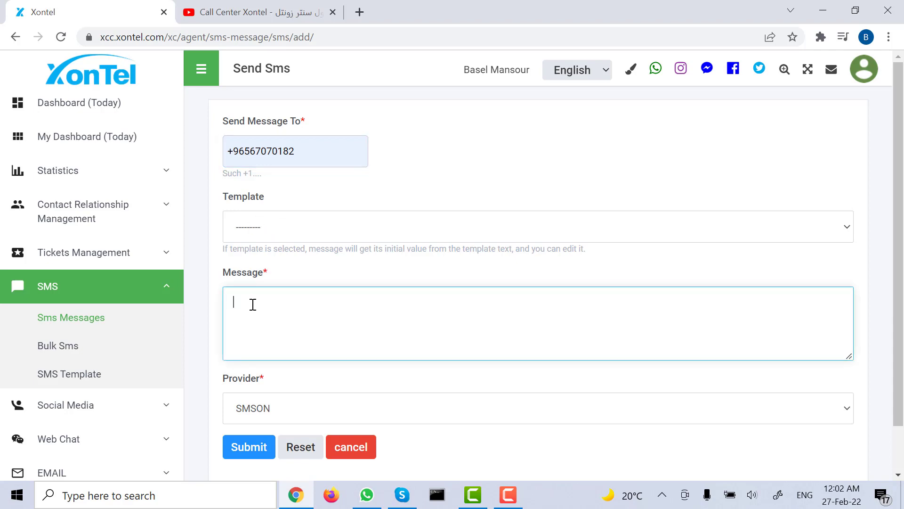
{"action": "type", "text": "test test"}
{"action": "key", "text": "ctrl+a"}
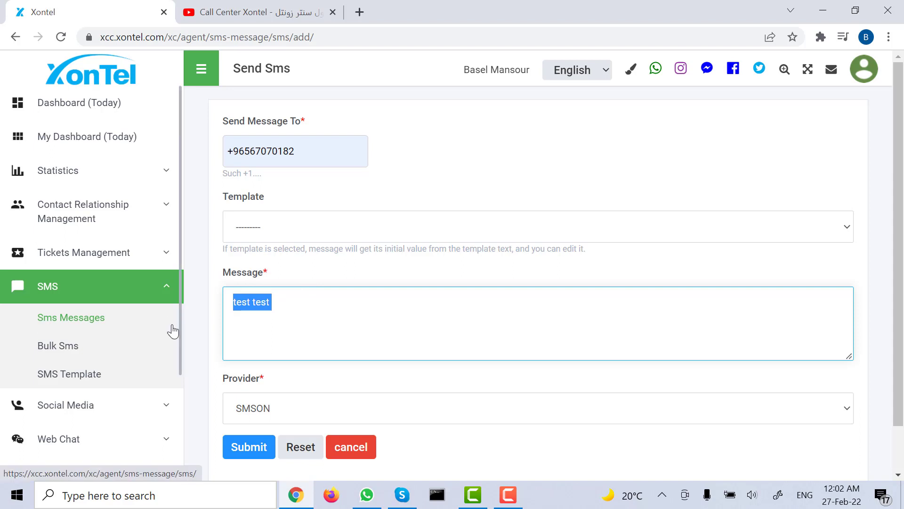
{"action": "key", "text": "BackSpace"}
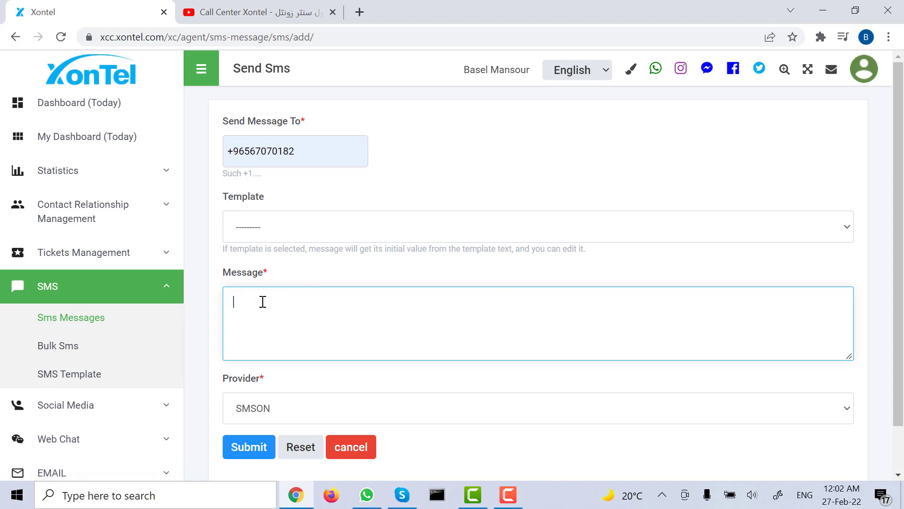
- Fill the message from the Welcome template and highlight the resulting message text
{"action": "left_click", "coordinate": [260, 223]}
{"action": "left_click", "coordinate": [259, 261]}
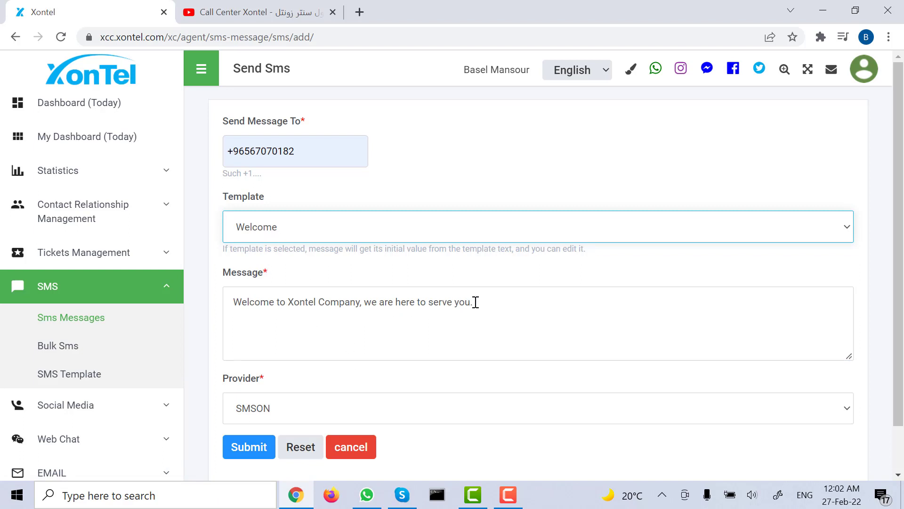
{"action": "left_click_drag", "start_coordinate": [473, 302], "coordinate": [230, 303]}
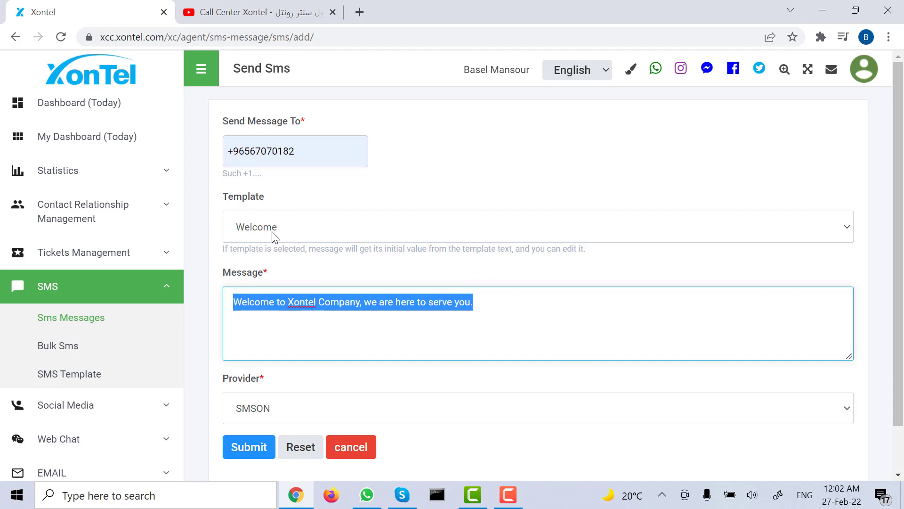
- Open the agent's SMS template list and review the Welcome template's name, description and text
{"action": "left_click", "coordinate": [90, 383]}
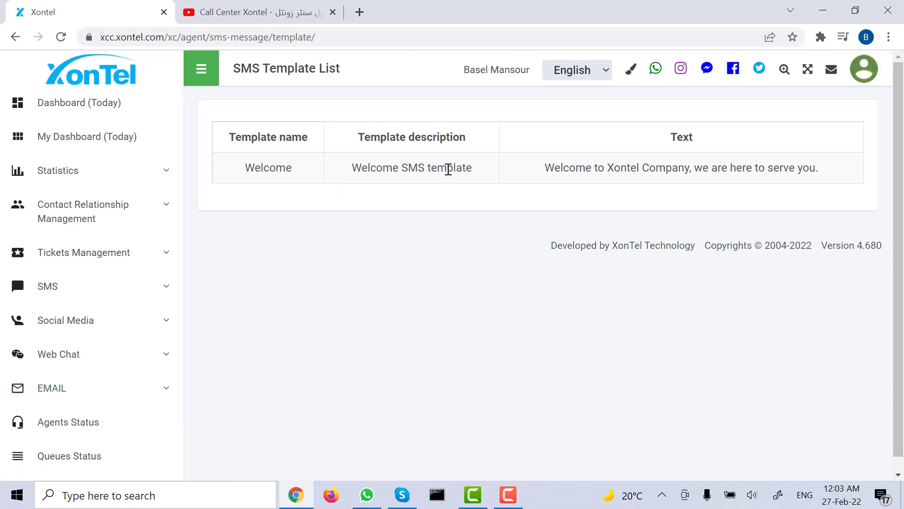
{"action": "left_click_drag", "start_coordinate": [244, 171], "coordinate": [307, 173]}
{"action": "left_click_drag", "start_coordinate": [361, 169], "coordinate": [452, 170]}
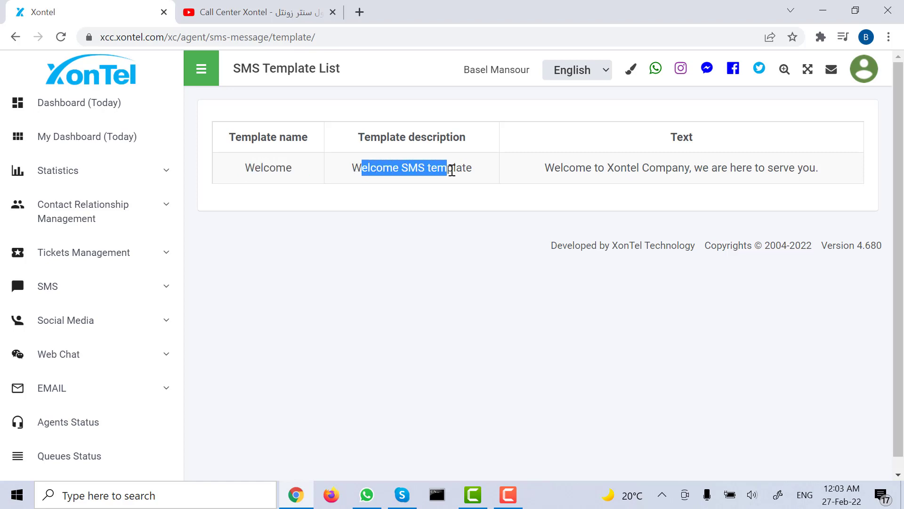
{"action": "left_click_drag", "start_coordinate": [823, 167], "coordinate": [551, 167]}
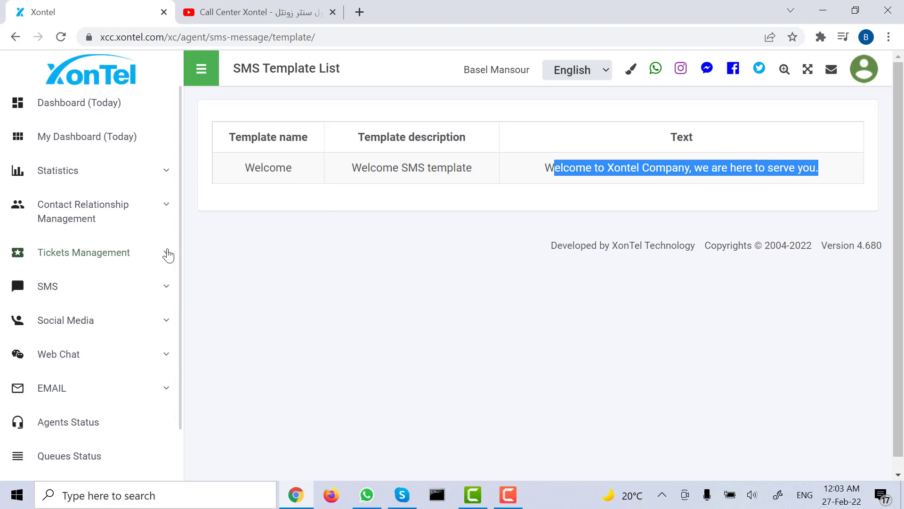
- Switch to the admin portal and open its list of SMS templates
{"action": "scroll", "coordinate": [113, 317], "scroll_direction": "down", "scroll_amount": 1}
{"action": "scroll", "coordinate": [110, 317], "scroll_direction": "down", "scroll_amount": 2}
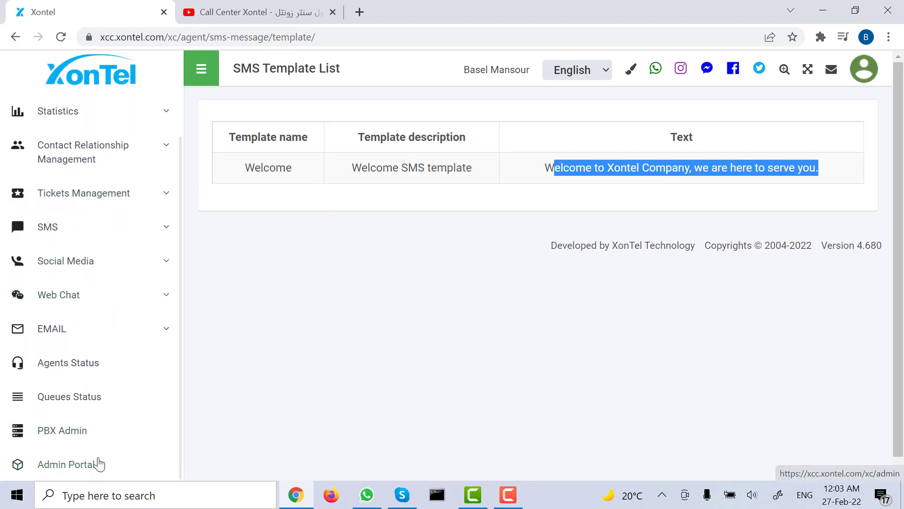
{"action": "left_click", "coordinate": [97, 464]}
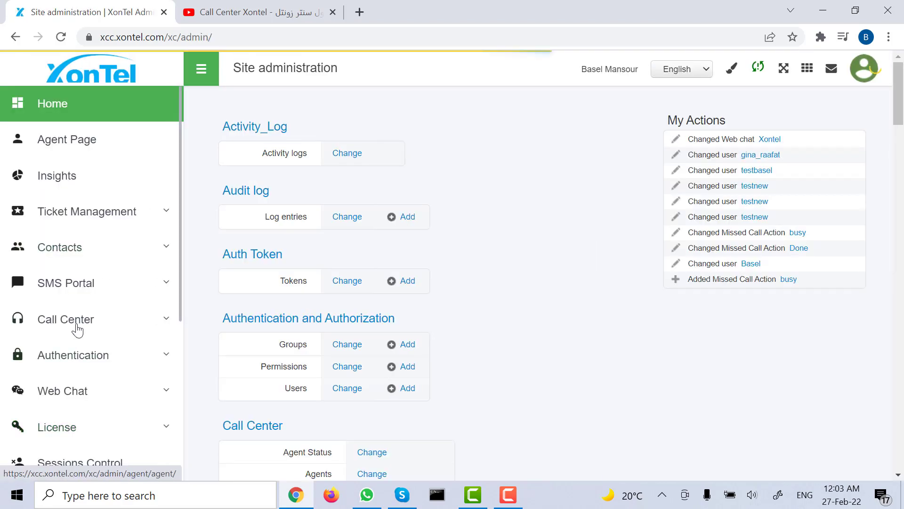
{"action": "left_click", "coordinate": [101, 292]}
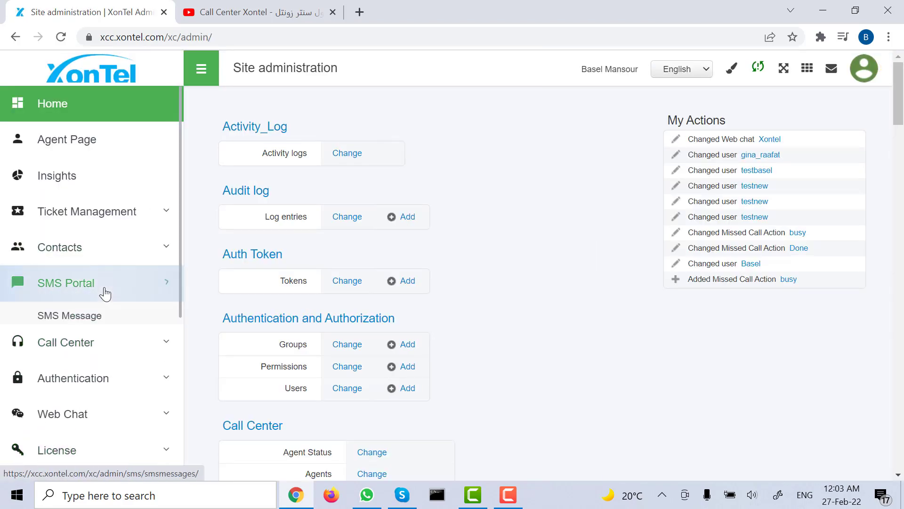
{"action": "left_click", "coordinate": [85, 200]}
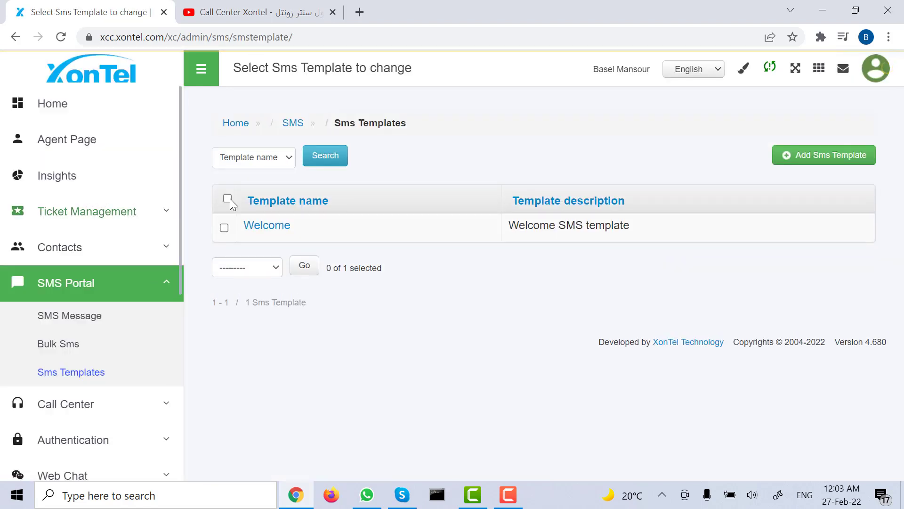
- Add an SMS template named "discounts" with the description "discounts festival"
{"action": "left_click", "coordinate": [823, 162]}
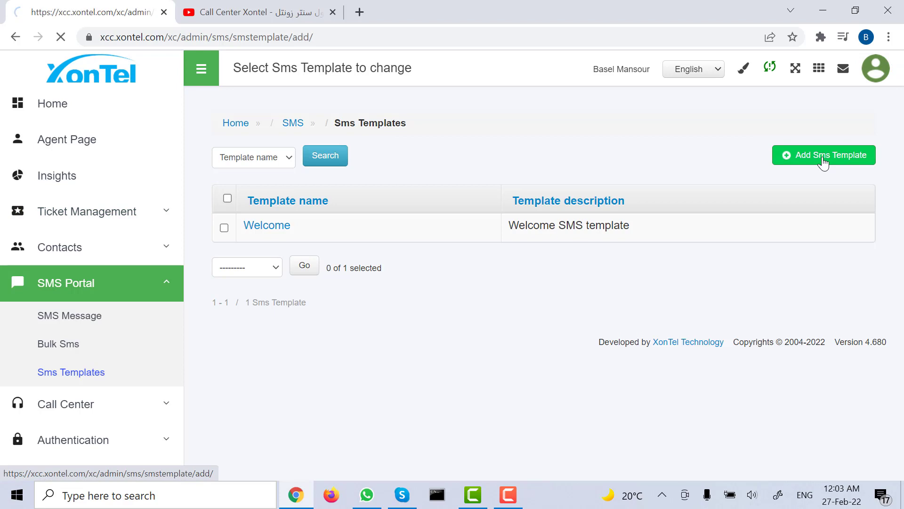
{"action": "left_click", "coordinate": [394, 182]}
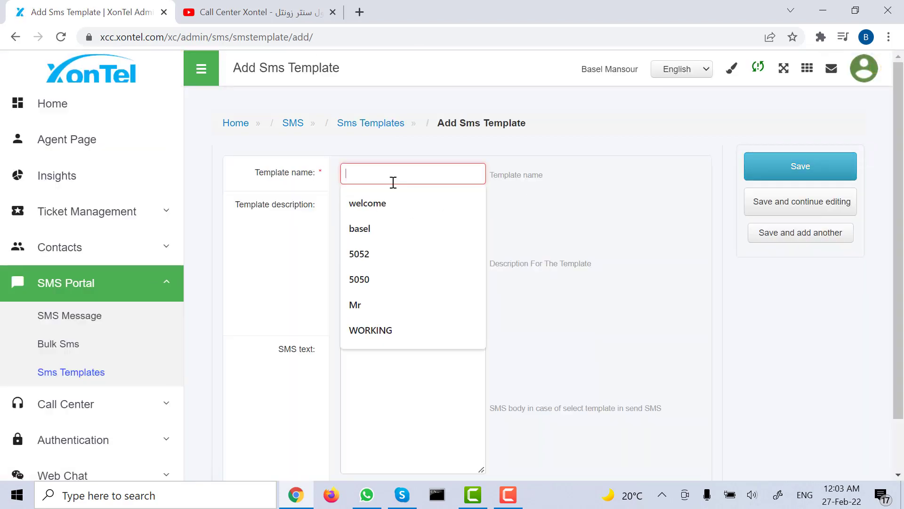
{"action": "type", "text": "discounts"}
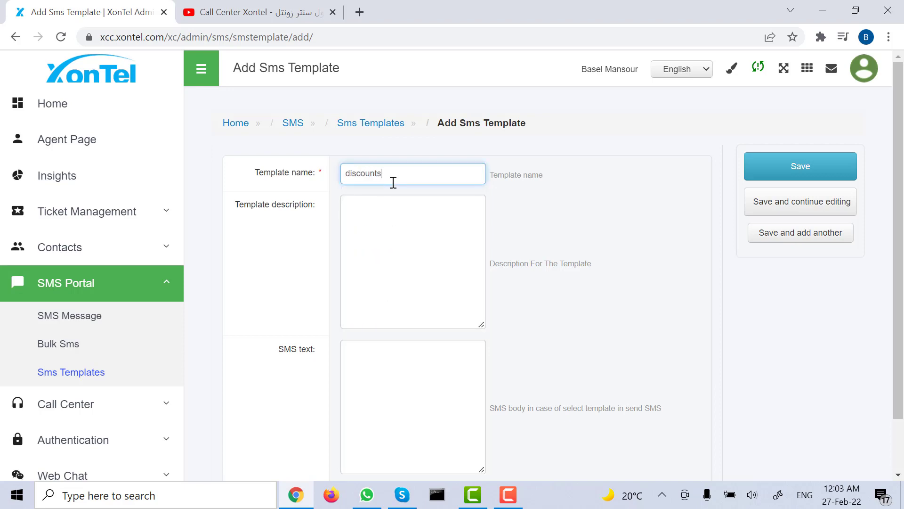
{"action": "left_click", "coordinate": [392, 213]}
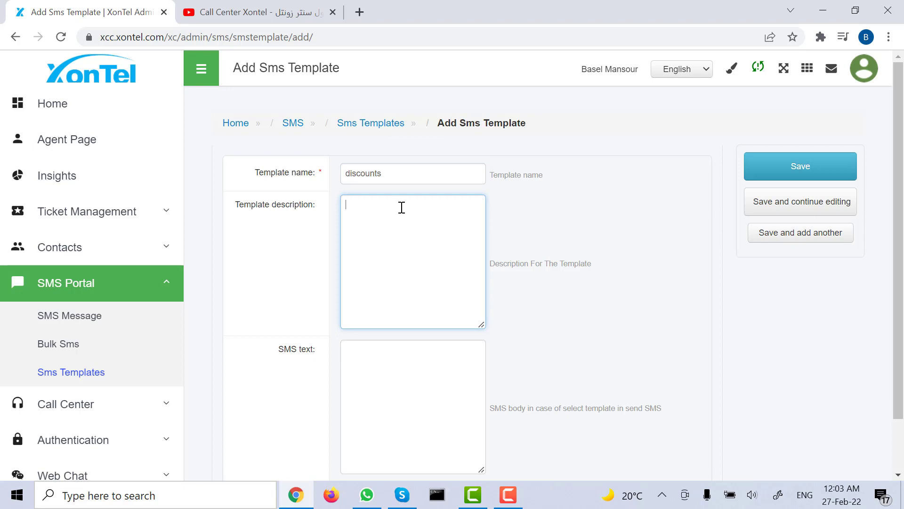
{"action": "type", "text": "discounts festival"}
- Set the template's SMS text to "50% discount for any product during EID" and save the template
{"action": "left_click", "coordinate": [371, 372]}
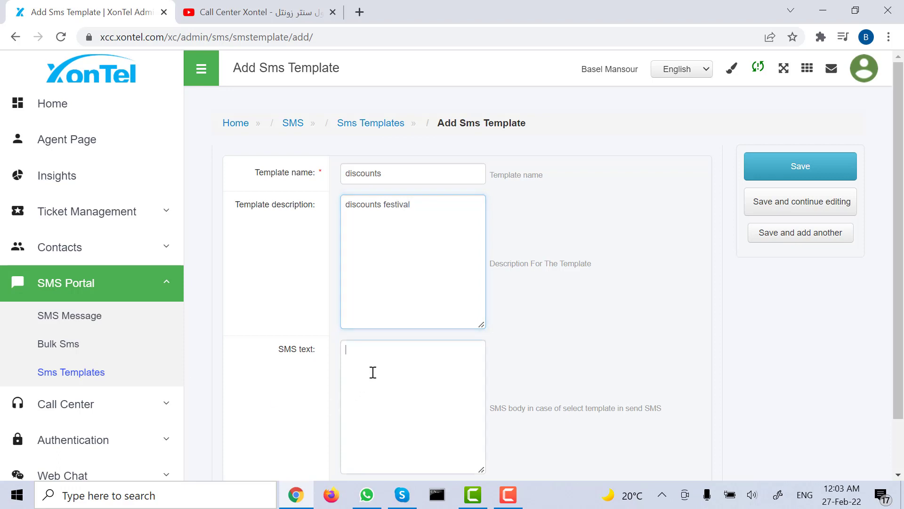
{"action": "type", "text": "50"}
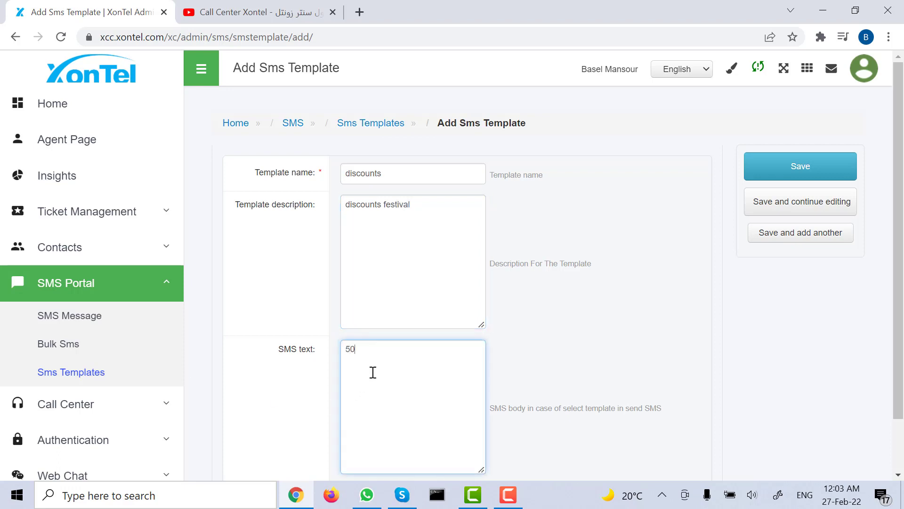
{"action": "type", "text": "% discount for any product"}
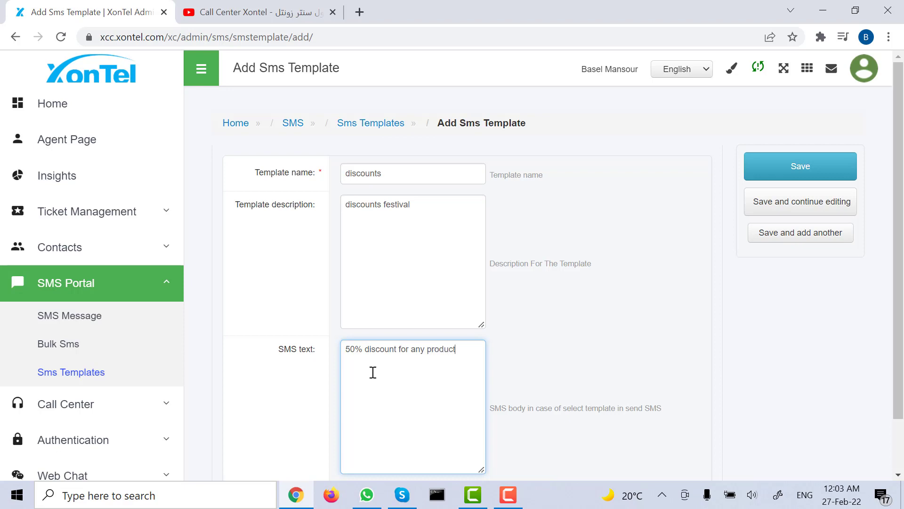
{"action": "type", "text": " during EID"}
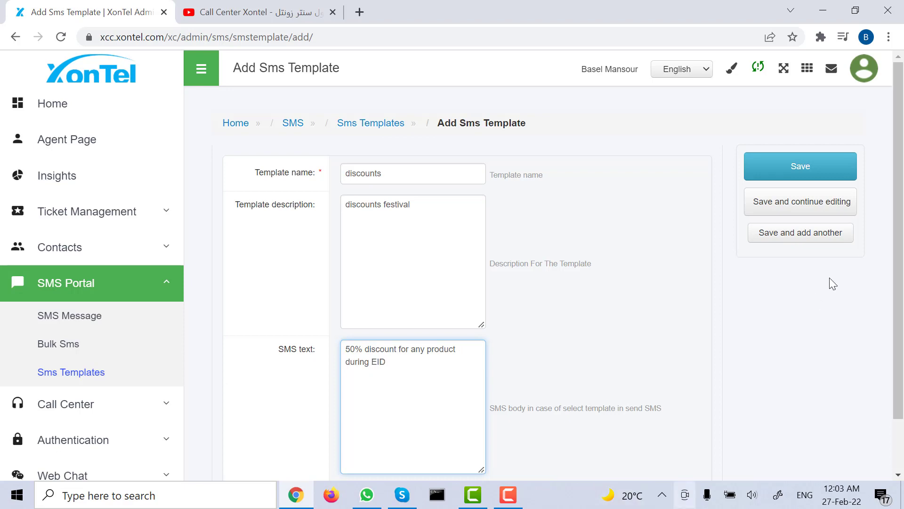
{"action": "left_click", "coordinate": [801, 169]}
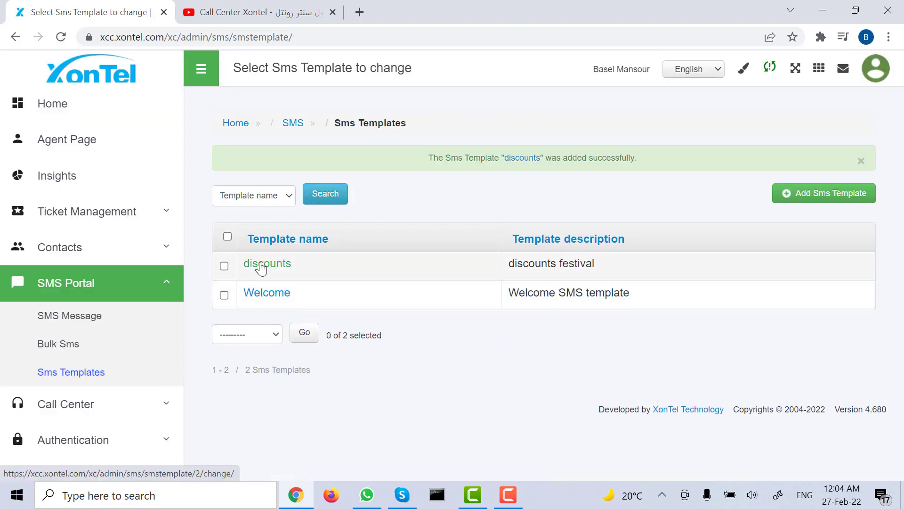
- Return to the agent page and start a new SMS message from the SMS messages list
{"action": "left_click", "coordinate": [101, 143]}
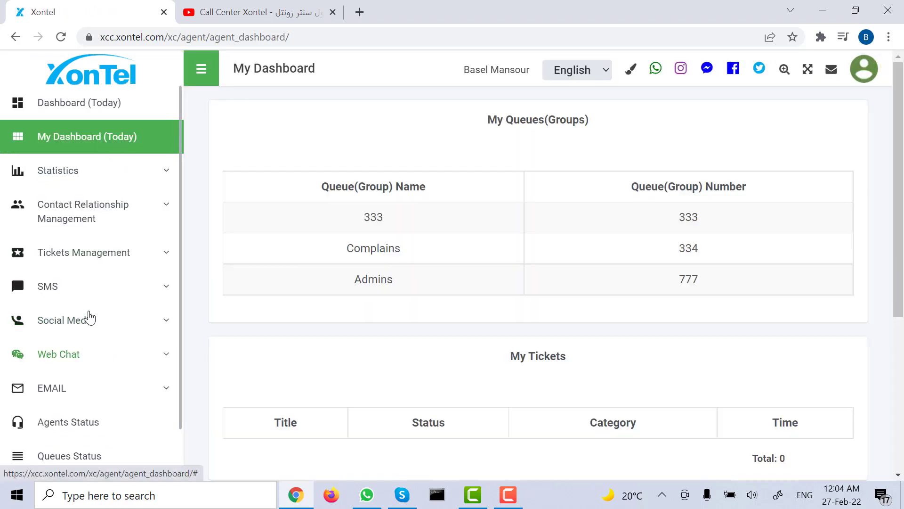
{"action": "left_click", "coordinate": [93, 297]}
{"action": "scroll", "coordinate": [94, 263], "scroll_direction": "down", "scroll_amount": 3}
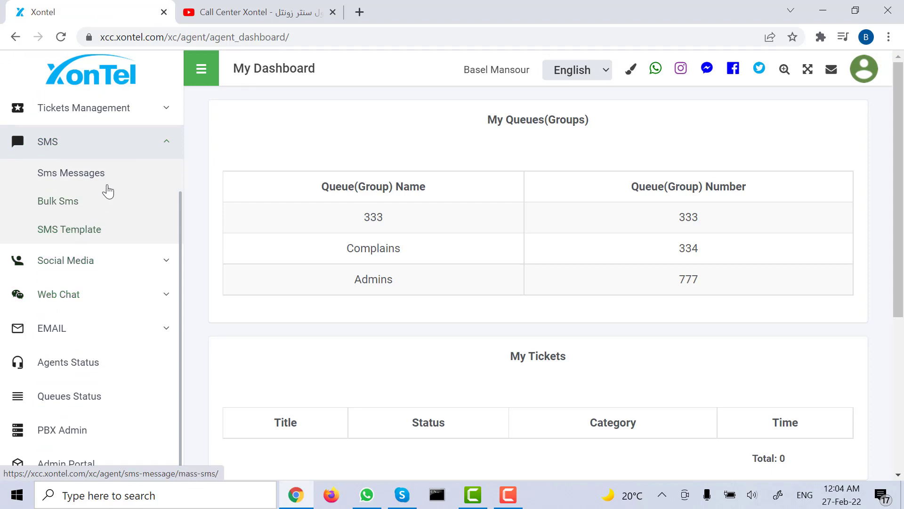
{"action": "left_click", "coordinate": [87, 175]}
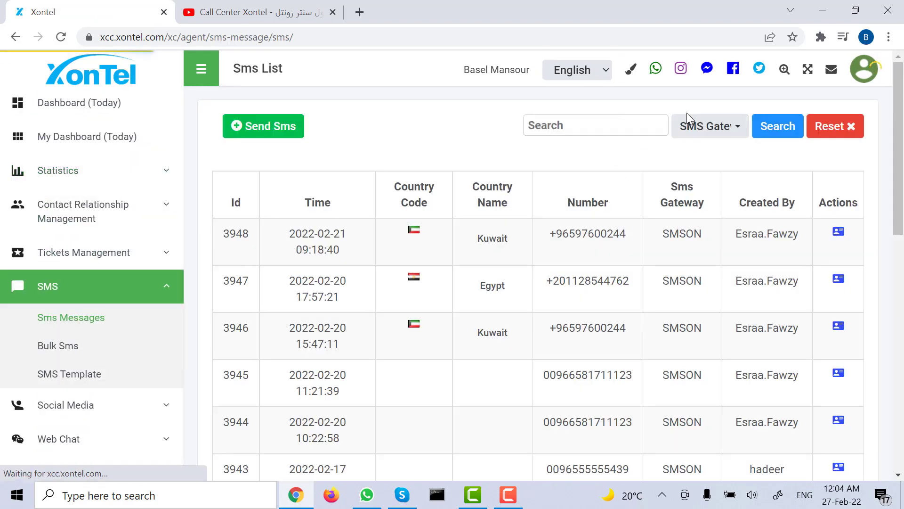
{"action": "left_click", "coordinate": [279, 134]}
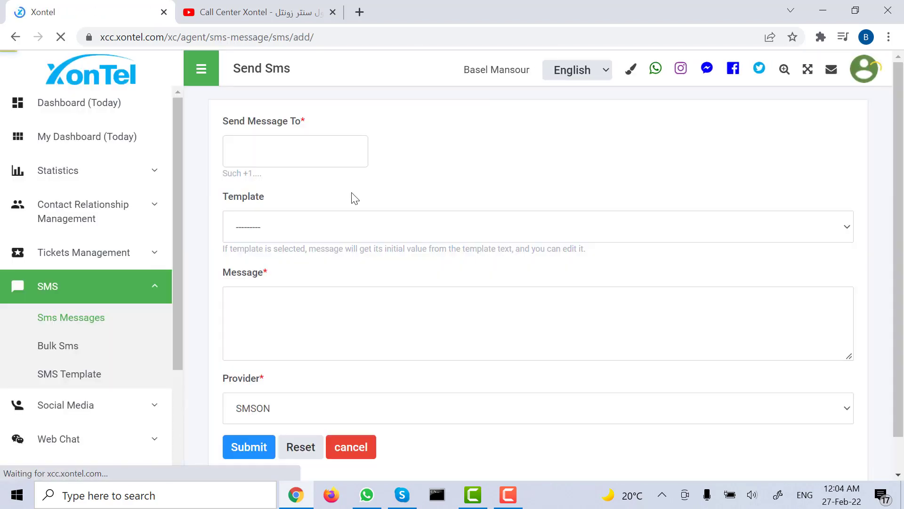
- Fill the SMS message from the discounts template, keeping that template selected
{"action": "left_click", "coordinate": [281, 228]}
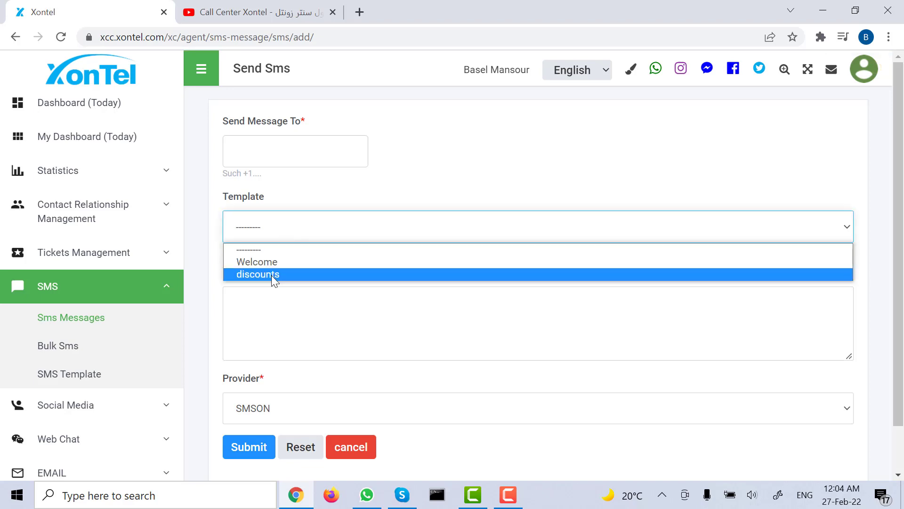
{"action": "left_click", "coordinate": [272, 275]}
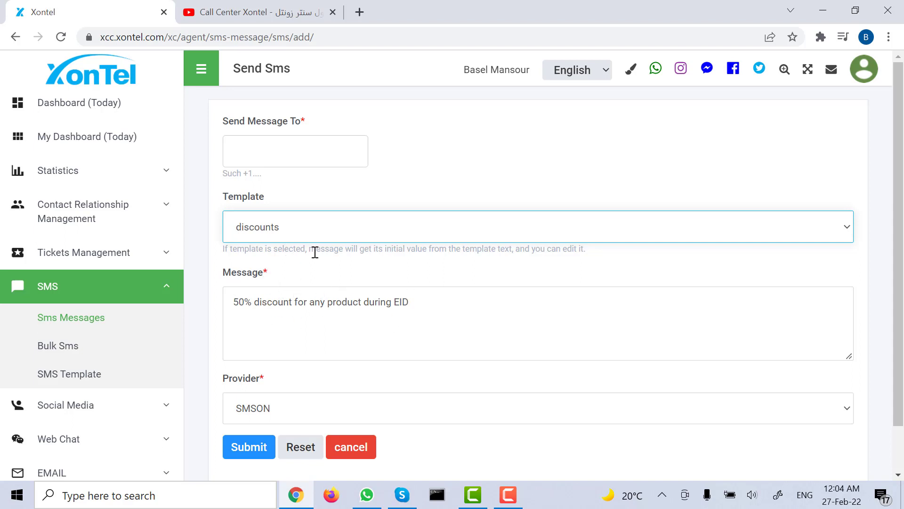
{"action": "left_click", "coordinate": [313, 236]}
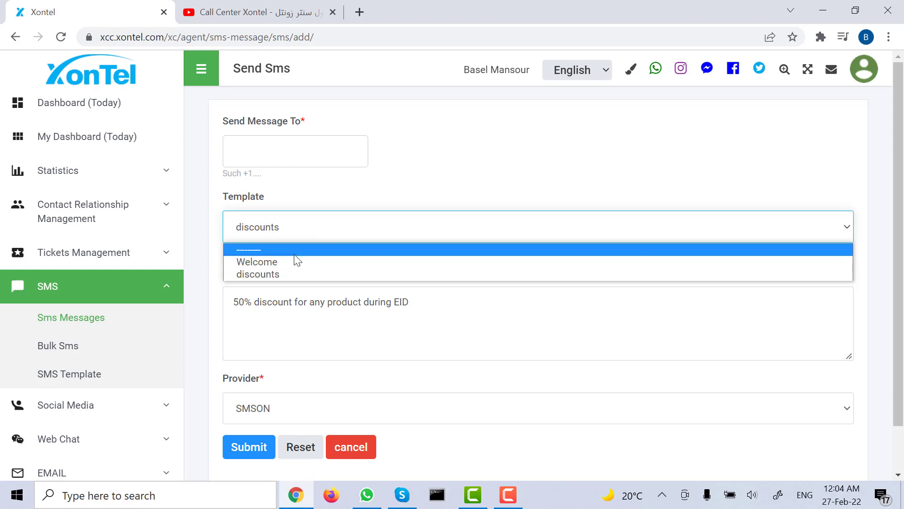
{"action": "left_click", "coordinate": [358, 196]}
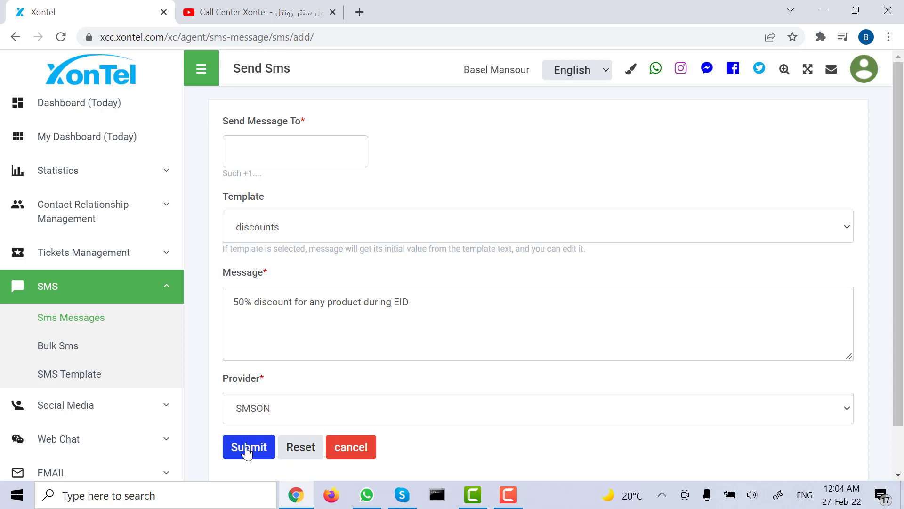
- Start a new bulk SMS and fill its message from the Welcome template
{"action": "left_click", "coordinate": [60, 346]}
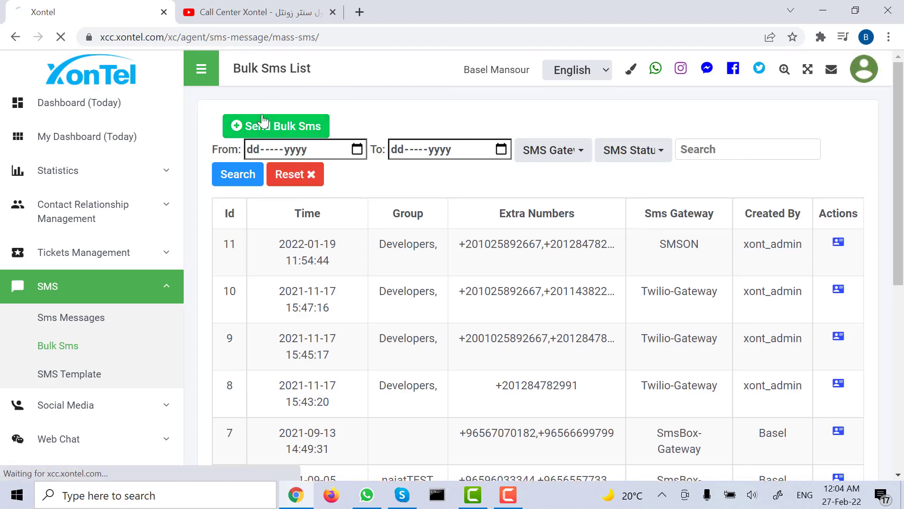
{"action": "left_click", "coordinate": [263, 122]}
{"action": "scroll", "coordinate": [507, 234], "scroll_direction": "down", "scroll_amount": 2}
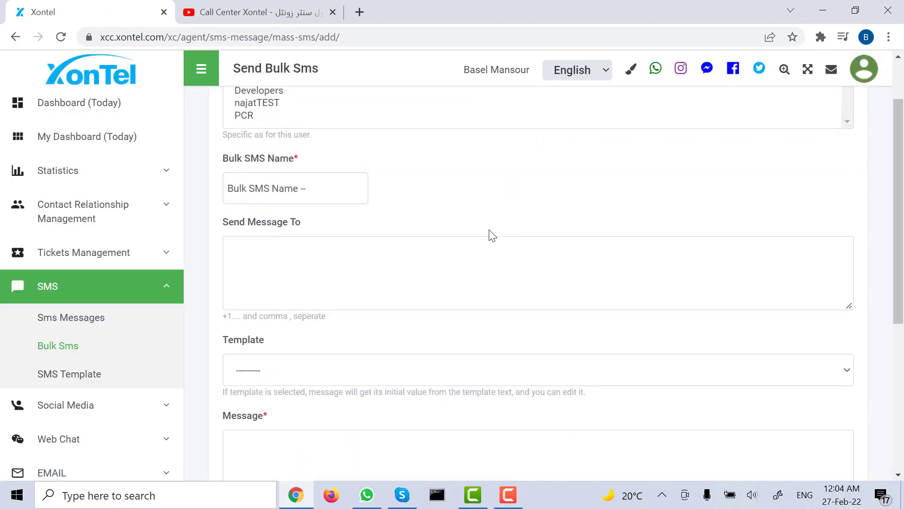
{"action": "scroll", "coordinate": [489, 234], "scroll_direction": "down", "scroll_amount": 4}
{"action": "left_click", "coordinate": [298, 236]}
{"action": "left_click", "coordinate": [278, 264]}
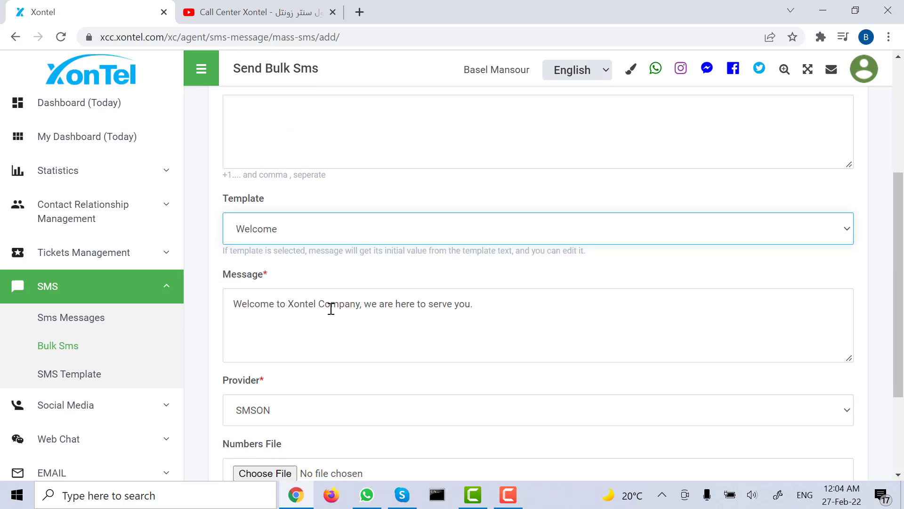
{"action": "scroll", "coordinate": [335, 300], "scroll_direction": "up", "scroll_amount": 5}
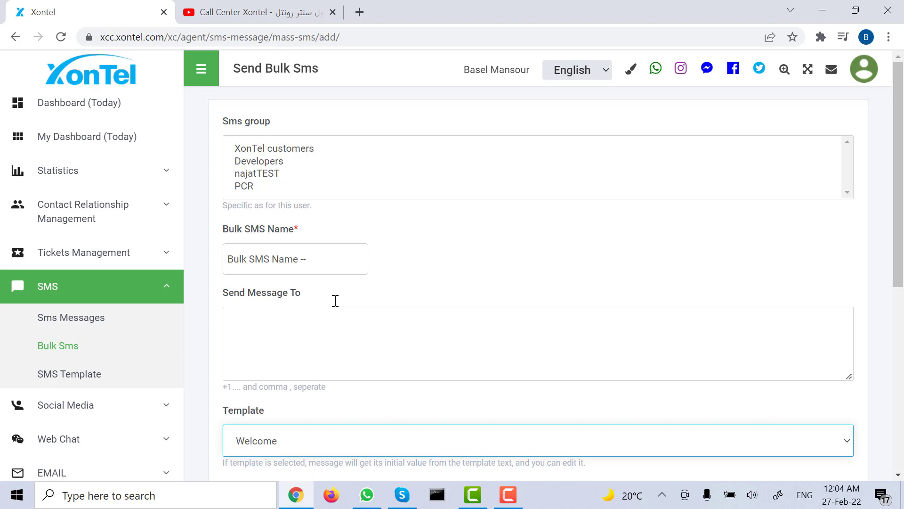
{"action": "left_click", "coordinate": [508, 494]}
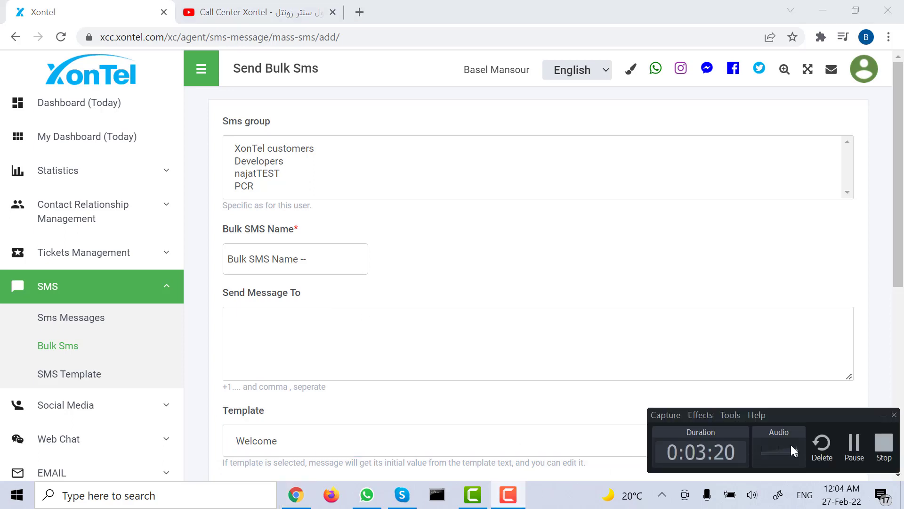